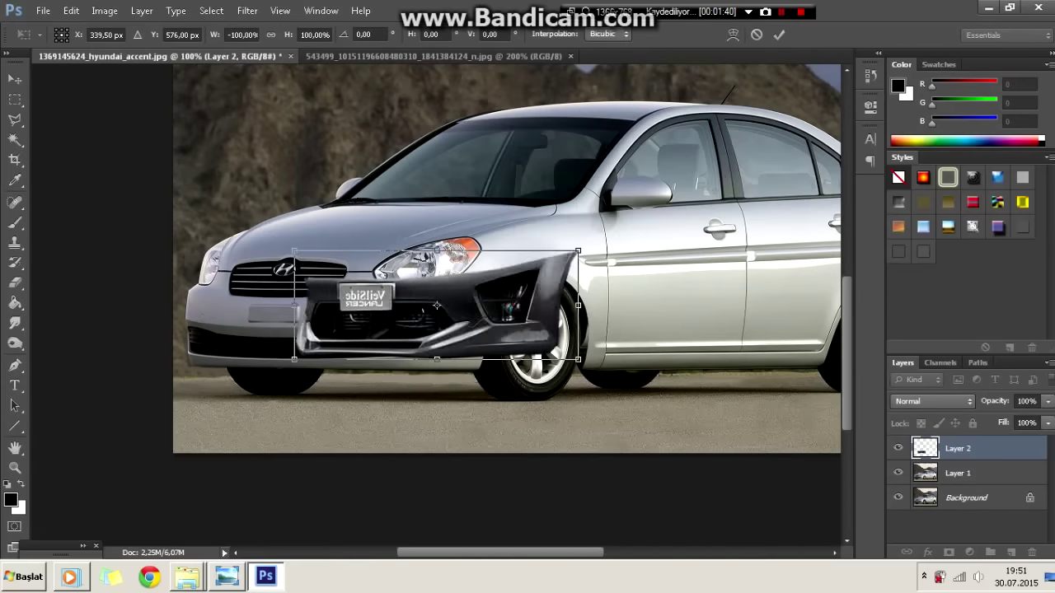
# - Drag the mirrored VeilSide bumper layer over the Hyundai's front end
pyautogui.moveTo(580, 253); pyautogui.dragTo(518, 265)
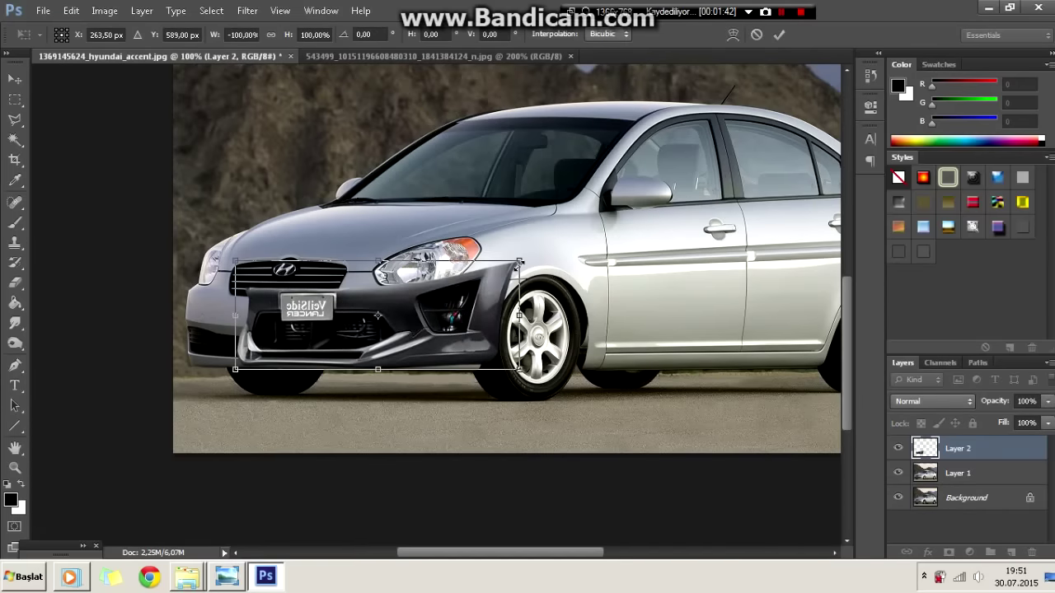
# - Scale, distort and warp the VeilSide bumper to fit the Hyundai's front, then apply
pyautogui.moveTo(236, 369); pyautogui.dragTo(175, 389)
pyautogui.rightClick(476, 323)
pyautogui.click(506, 379)
pyautogui.moveTo(518, 262); pyautogui.dragTo(521, 313)
pyautogui.rightClick(483, 279)
pyautogui.click(511, 359)
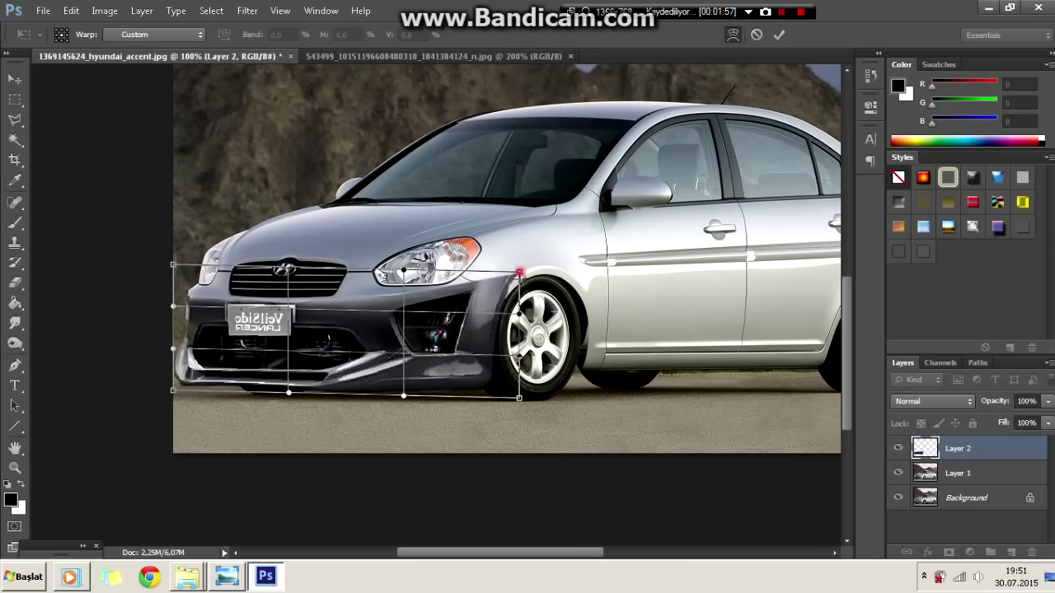
pyautogui.press('Return')
# - Zoom in on the grille and plate, hide the bumper layer, and make Layer 1 active
pyautogui.press('l')
pyautogui.hotkey('ctrl', '+')
pyautogui.moveTo(440, 565); pyautogui.dragTo(380, 554)
pyautogui.hotkey('ctrl', '+')
pyautogui.click(894, 450)
pyautogui.click(15, 324)
pyautogui.click(956, 473)
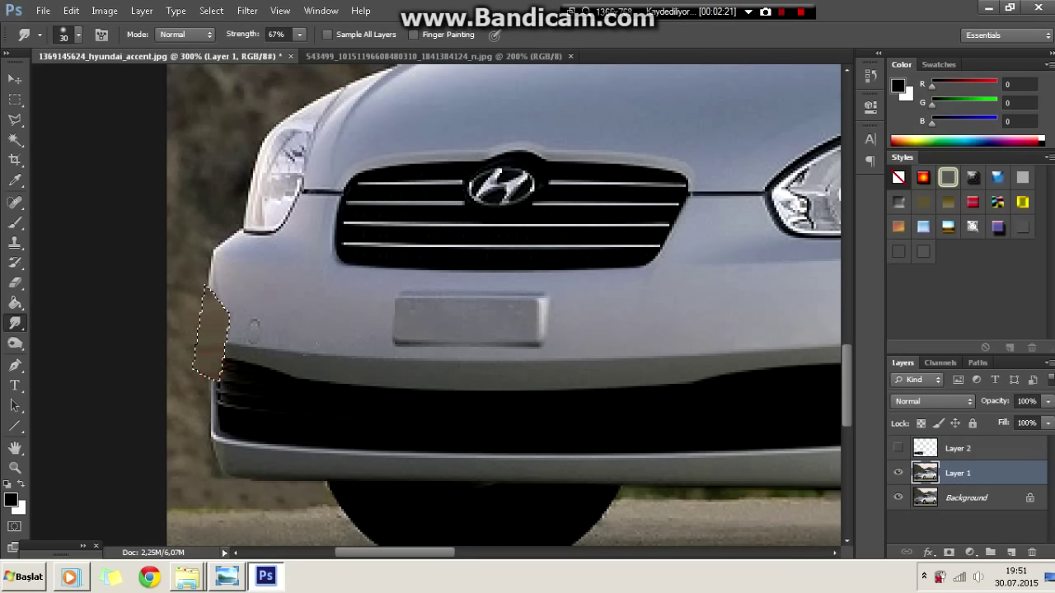
# - Show the VeilSide bumper layer again and zoom in on the headlight and front wheel
pyautogui.click(898, 448)
pyautogui.press('l')
pyautogui.hotkey('ctrl', '-')
pyautogui.hotkey('ctrl', '-')
pyautogui.hotkey('ctrl', '+')
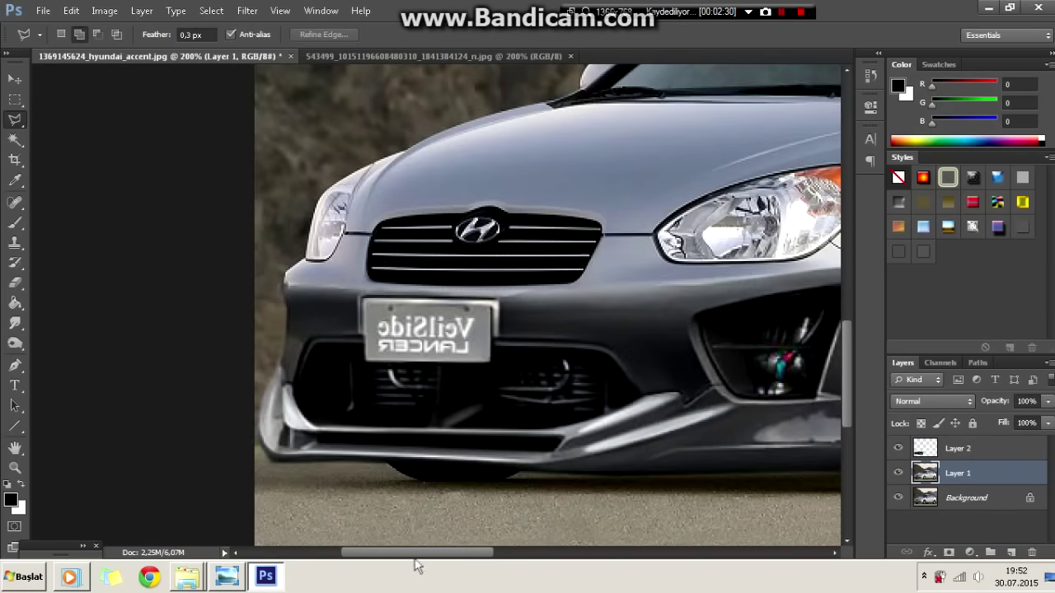
pyautogui.moveTo(412, 554); pyautogui.dragTo(504, 553)
pyautogui.hotkey('ctrl', '+')
pyautogui.hotkey('ctrl', '+')
# - Start a transform on the car layer, cancel it, and fit the whole image on screen
pyautogui.rightClick(517, 206)
pyautogui.click(581, 336)
pyautogui.rightClick(525, 265)
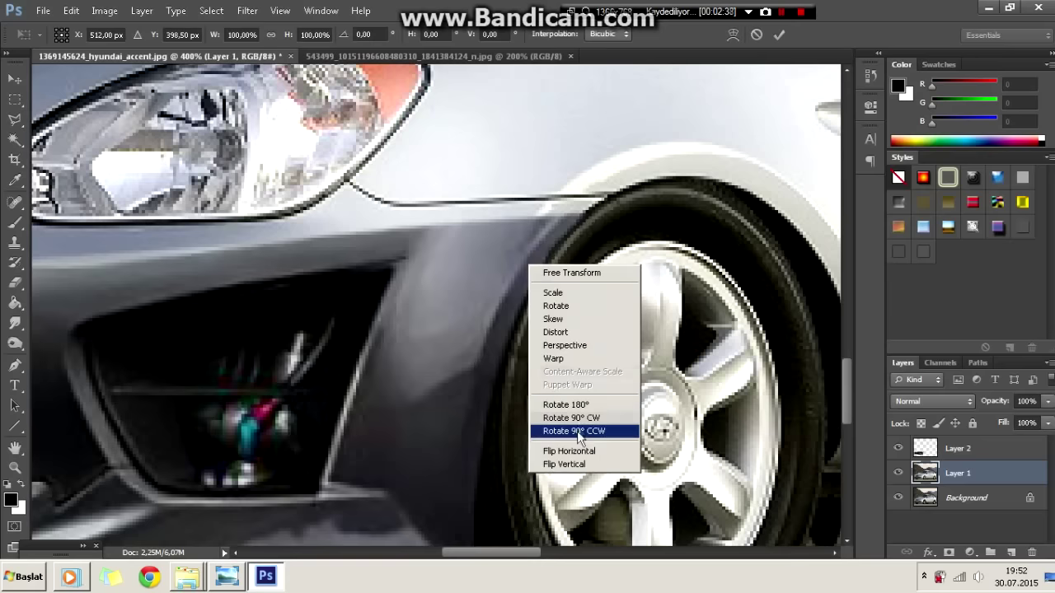
pyautogui.click(788, 37)
pyautogui.press('p')
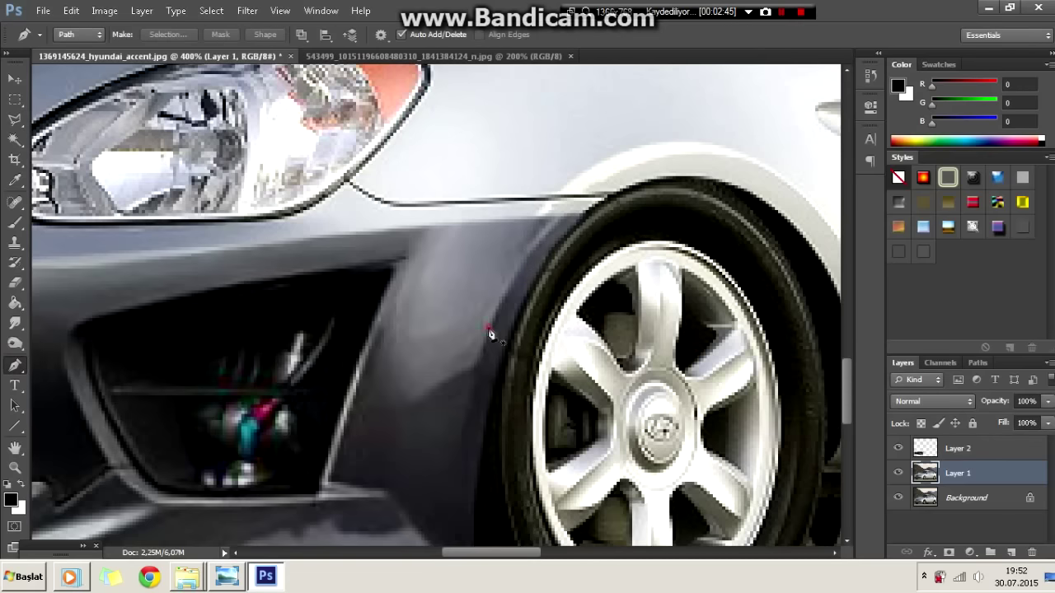
pyautogui.hotkey('ctrl', '0')
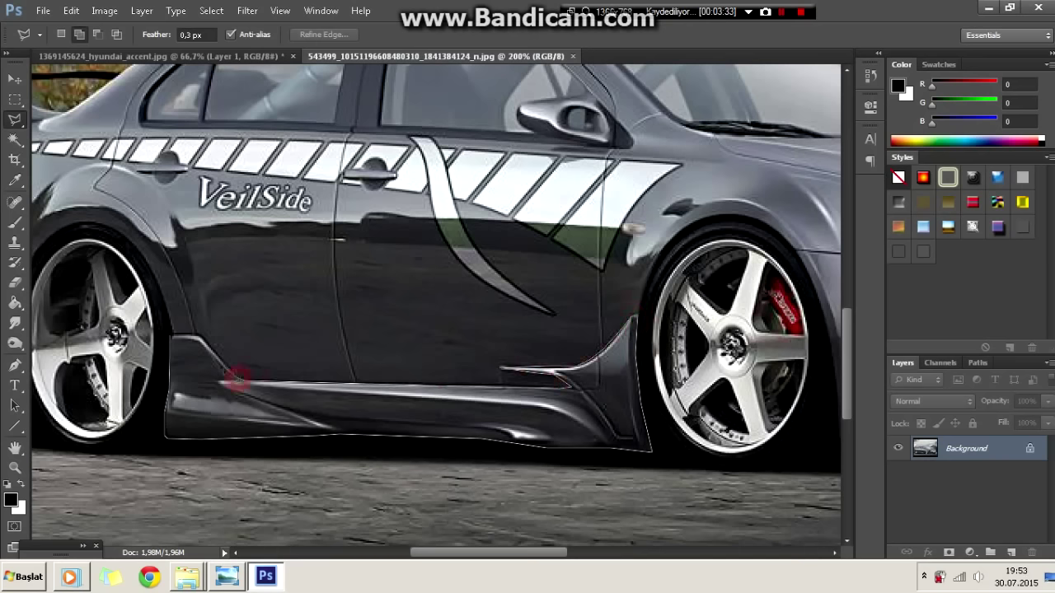
# - Copy the outlined side skirt into the Hyundai image as Layer 3, flipped horizontally
pyautogui.click(192, 334)
pyautogui.hotkey('ctrl', 'c')
pyautogui.hotkey('ctrl', 'v')
pyautogui.hotkey('ctrl', 't')
pyautogui.rightClick(501, 321)
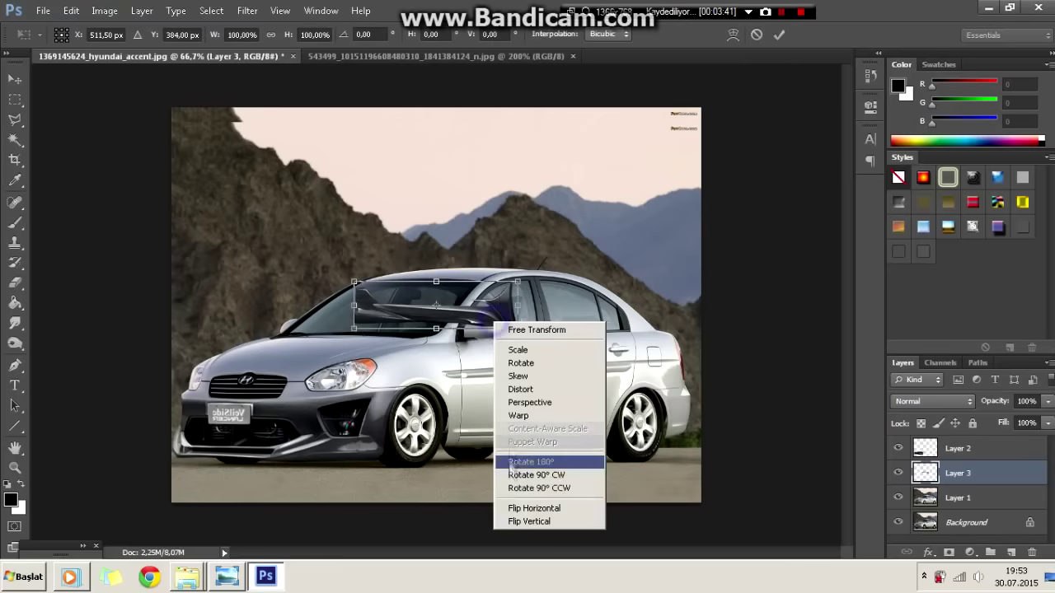
pyautogui.click(541, 506)
# - Move the skirt under the doors and stretch it between the front and rear wheels
pyautogui.hotkey('ctrl', '+')
pyautogui.hotkey('ctrl', '+')
pyautogui.moveTo(494, 370); pyautogui.dragTo(371, 248)
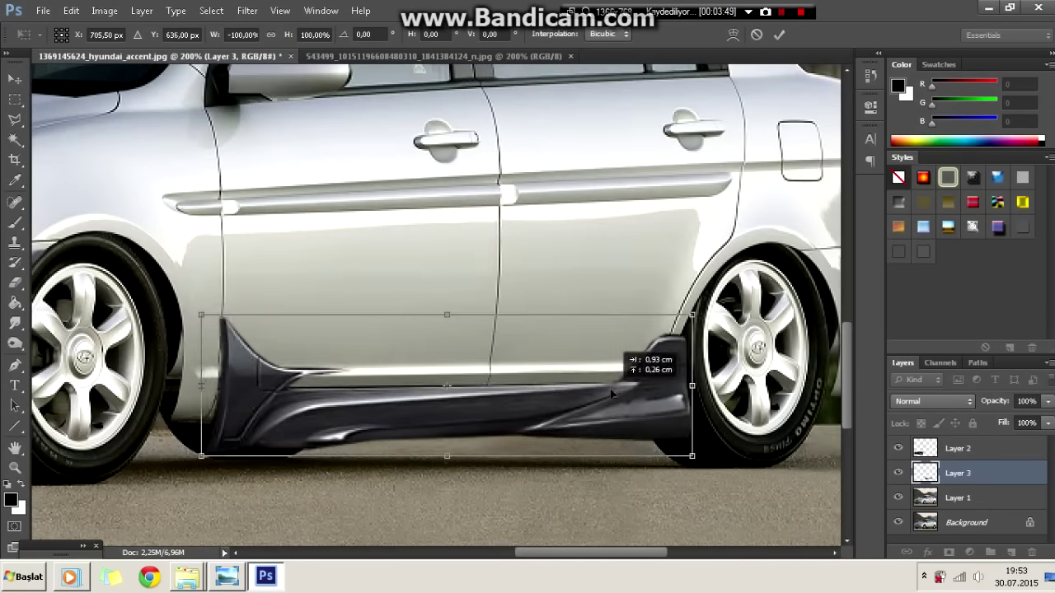
pyautogui.moveTo(212, 386); pyautogui.dragTo(176, 392)
pyautogui.moveTo(258, 421); pyautogui.dragTo(258, 418)
pyautogui.moveTo(419, 313); pyautogui.dragTo(418, 315)
pyautogui.moveTo(679, 384); pyautogui.dragTo(687, 385)
# - Warp the skirt so it bends along the Hyundai's sill, and apply
pyautogui.rightClick(377, 177)
pyautogui.click(408, 285)
pyautogui.press('Return')
pyautogui.press('l')
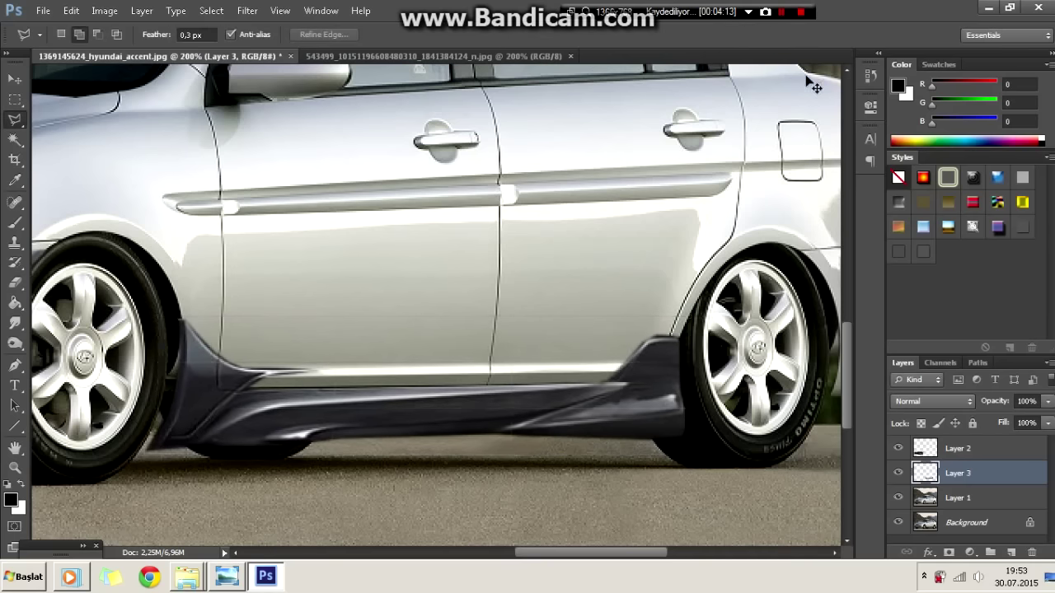
pyautogui.scroll(-5, 812, 85)
pyautogui.scroll(5, 495, 371)
pyautogui.hotkey('ctrl', 't')
pyautogui.moveTo(518, 425); pyautogui.dragTo(528, 437)
pyautogui.click(779, 34)
# - Check the front wheel area, switch to the Lasso, and return to the Lancer photo
pyautogui.scroll(-3, 844, 158)
pyautogui.hotkey('alt', '[')
pyautogui.scroll(5, 449, 465)
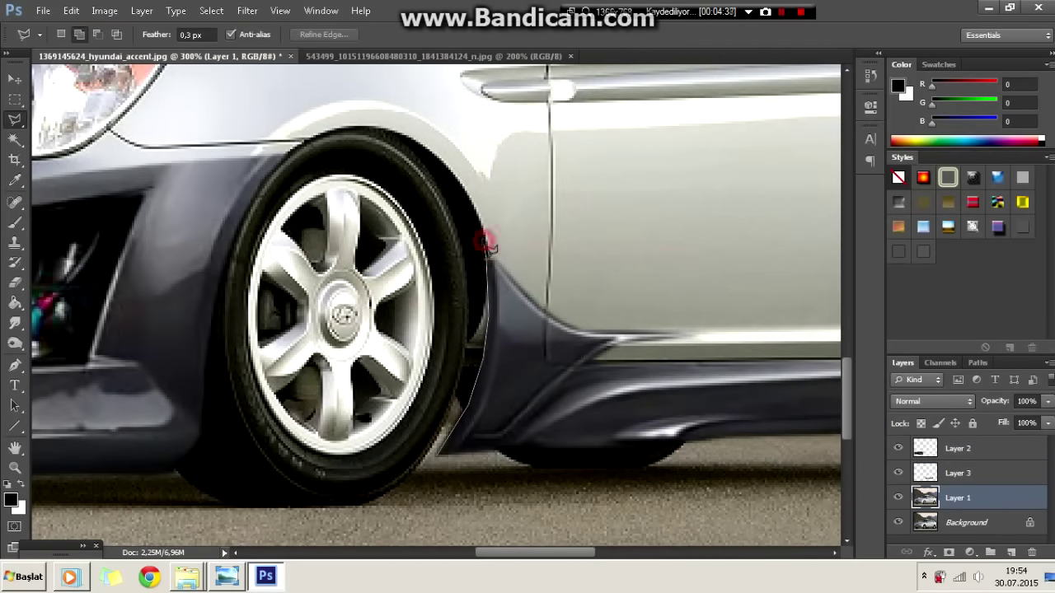
pyautogui.press('b')
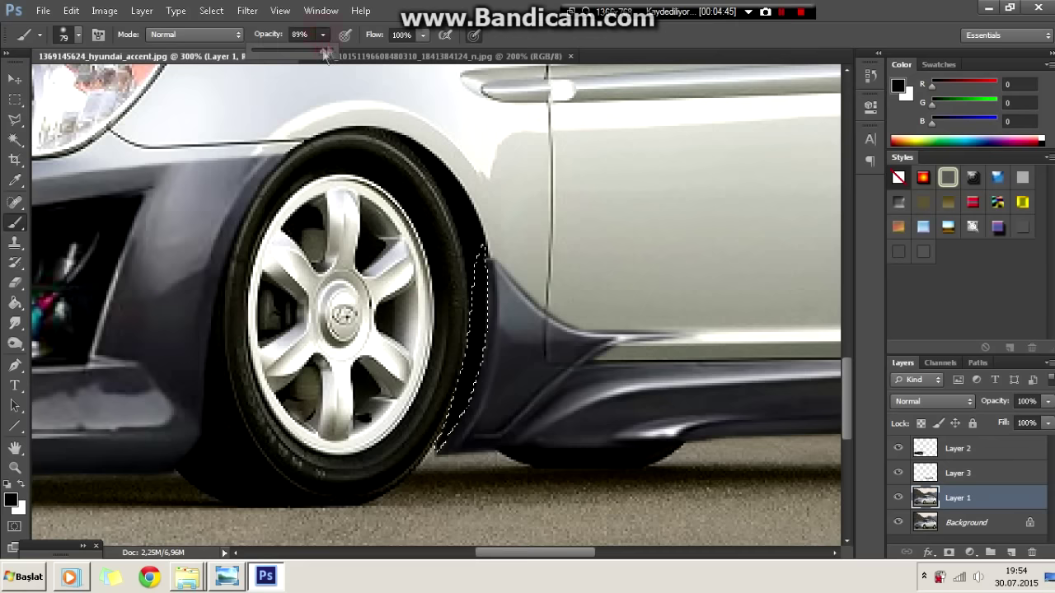
pyautogui.press('l')
pyautogui.scroll(-3, 497, 225)
pyautogui.hotkey('ctrl', 'Tab')
pyautogui.rightClick(433, 227)
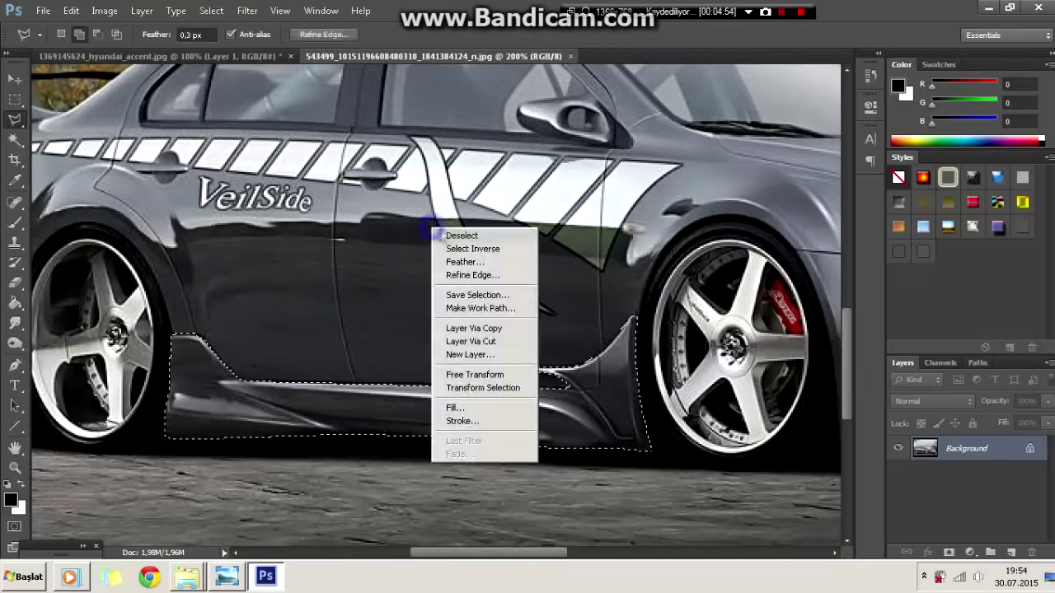
# - Copy the Lancer's rear mudflap into the Hyundai image as Layer 4, flipped horizontally
pyautogui.press('Escape')
pyautogui.moveTo(626, 553); pyautogui.dragTo(449, 553)
pyautogui.scroll(1, 362, 380)
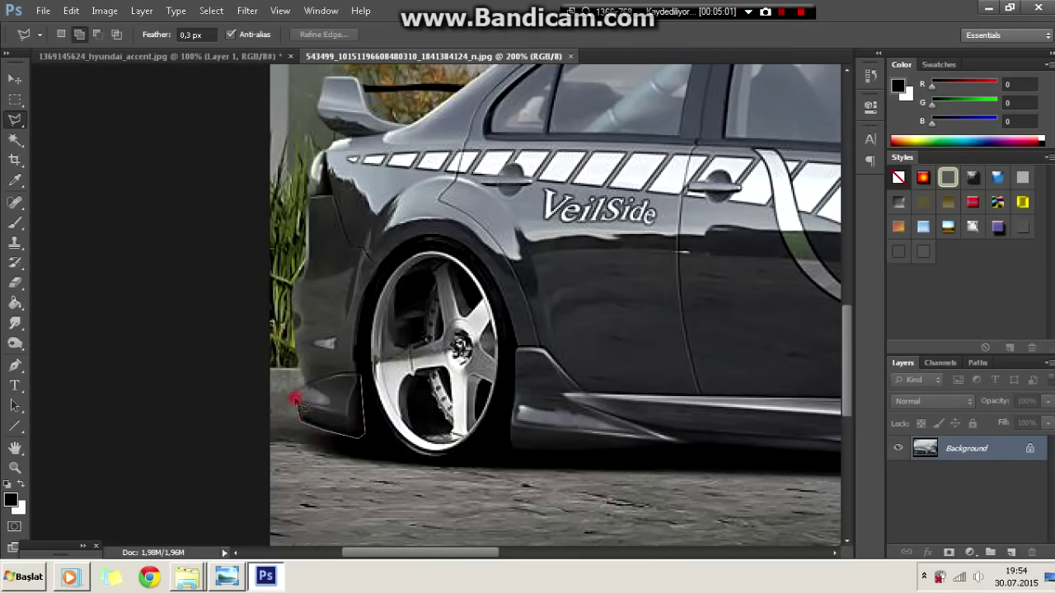
pyautogui.hotkey('ctrl', 'c')
pyautogui.hotkey('ctrl', 'Tab')
pyautogui.hotkey('ctrl', 'v')
pyautogui.rightClick(469, 317)
pyautogui.click(491, 429)
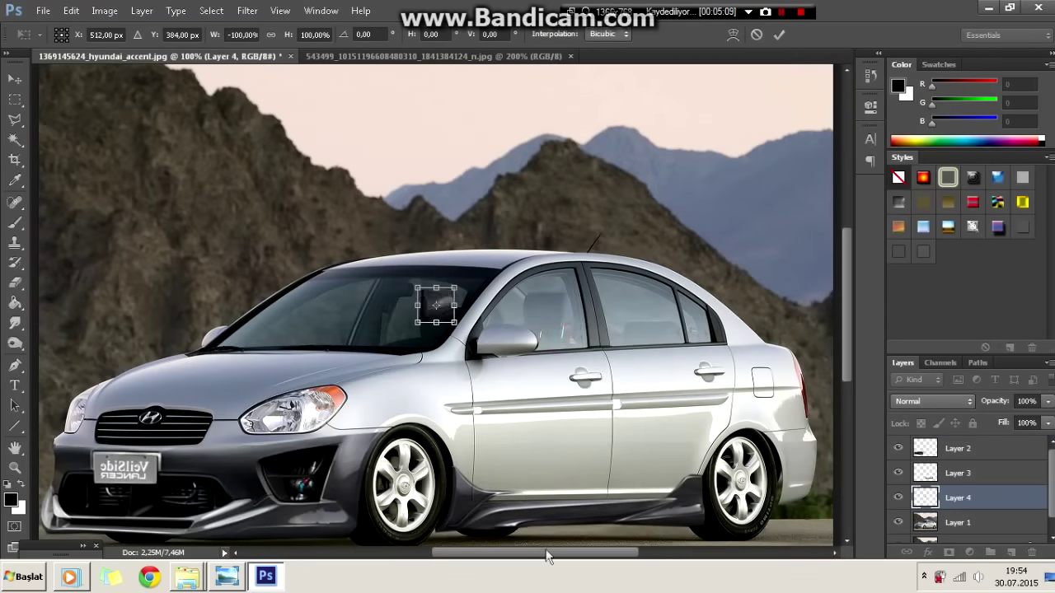
# - Place the mudflap behind the Hyundai's rear wheel, stretch it taller, and apply
pyautogui.moveTo(437, 299); pyautogui.dragTo(375, 431)
pyautogui.hotkey('ctrl', '+')
pyautogui.hotkey('ctrl', '+')
pyautogui.scroll(-3, 375, 431)
pyautogui.moveTo(490, 388)
pyautogui.mouseDown()
pyautogui.moveTo(491, 411)
pyautogui.moveTo(600, 353)
pyautogui.mouseUp()
pyautogui.press('Return')
pyautogui.press('l')
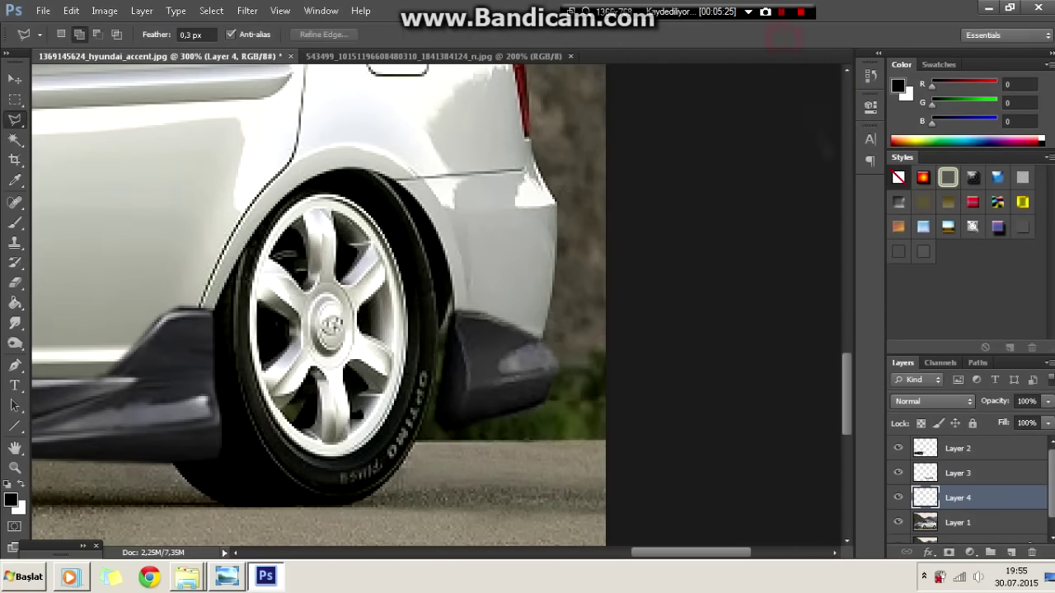
pyautogui.hotkey('ctrl', '1')
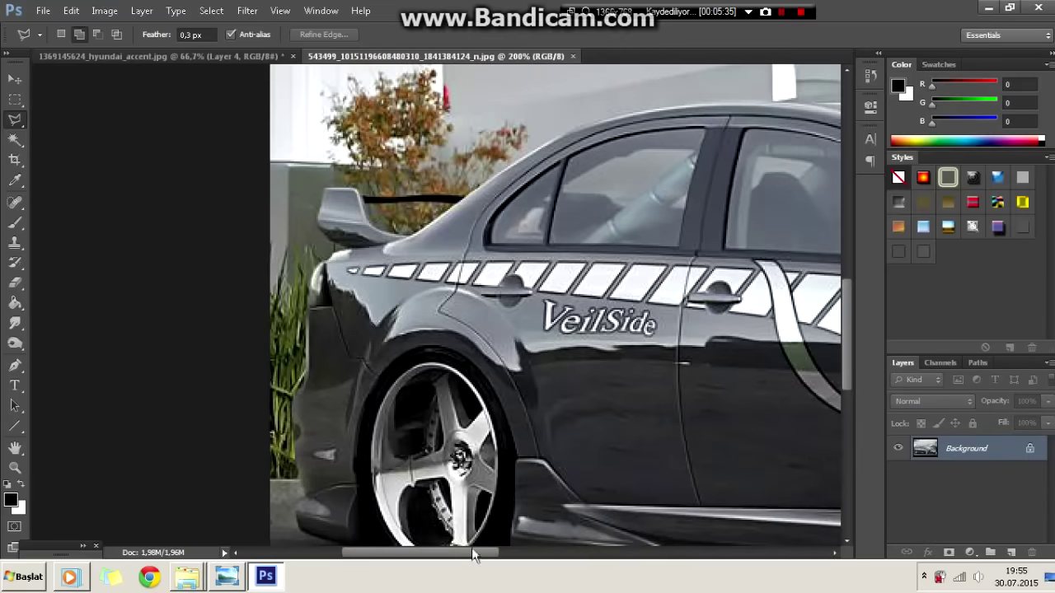
pyautogui.moveTo(474, 555); pyautogui.dragTo(476, 555)
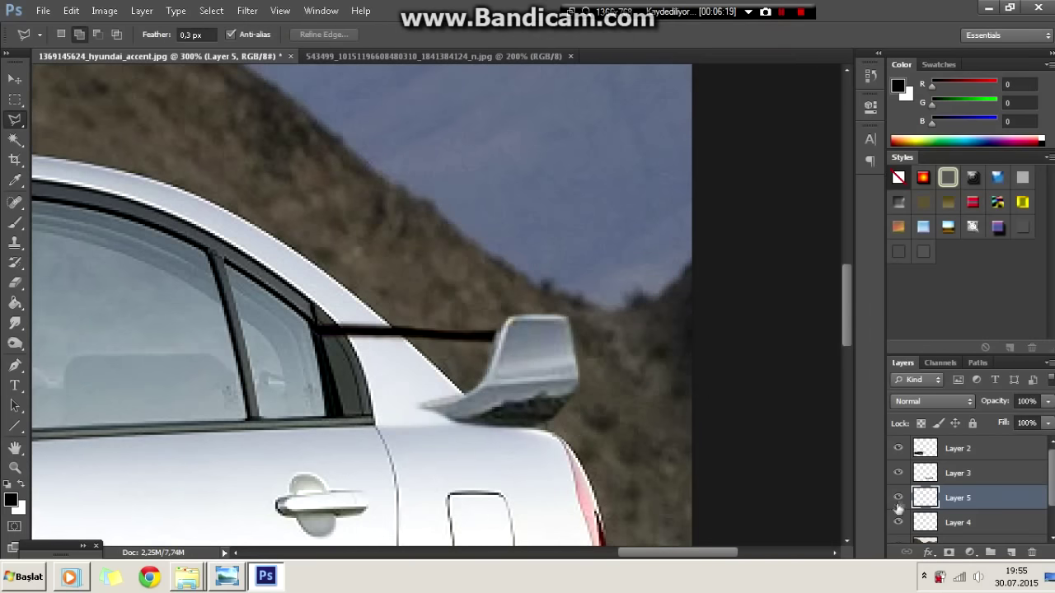
# - Hide the pasted rear spoiler layer
pyautogui.click(898, 499)
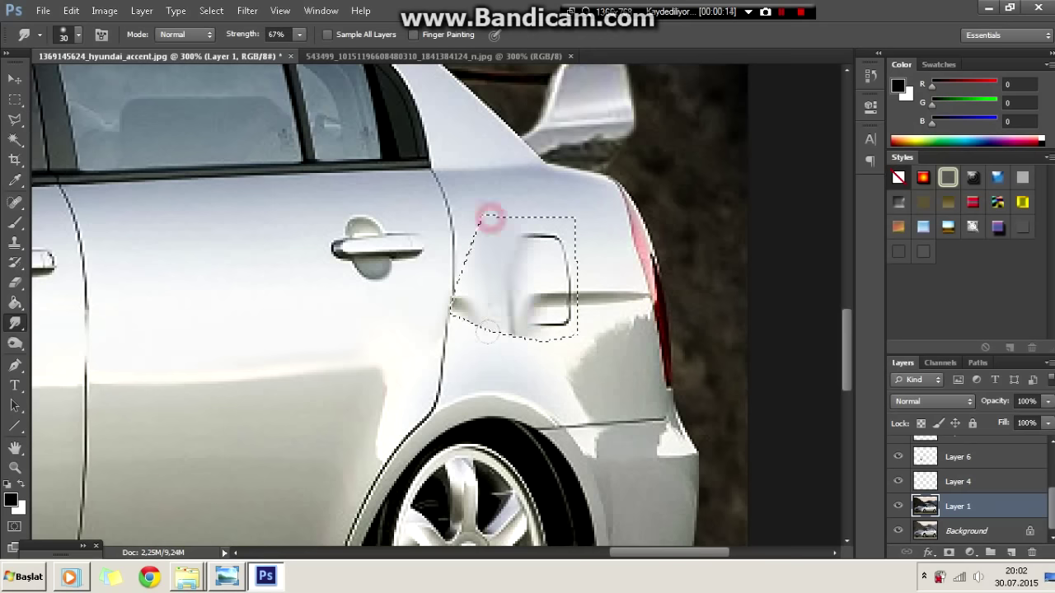
# - Smear the fuel filler door off the rear quarter panel, then pick the Blur tool
pyautogui.moveTo(445, 294)
pyautogui.mouseDown()
pyautogui.moveTo(471, 338)
pyautogui.moveTo(523, 337)
pyautogui.moveTo(506, 239)
pyautogui.moveTo(560, 262)
pyautogui.mouseUp()
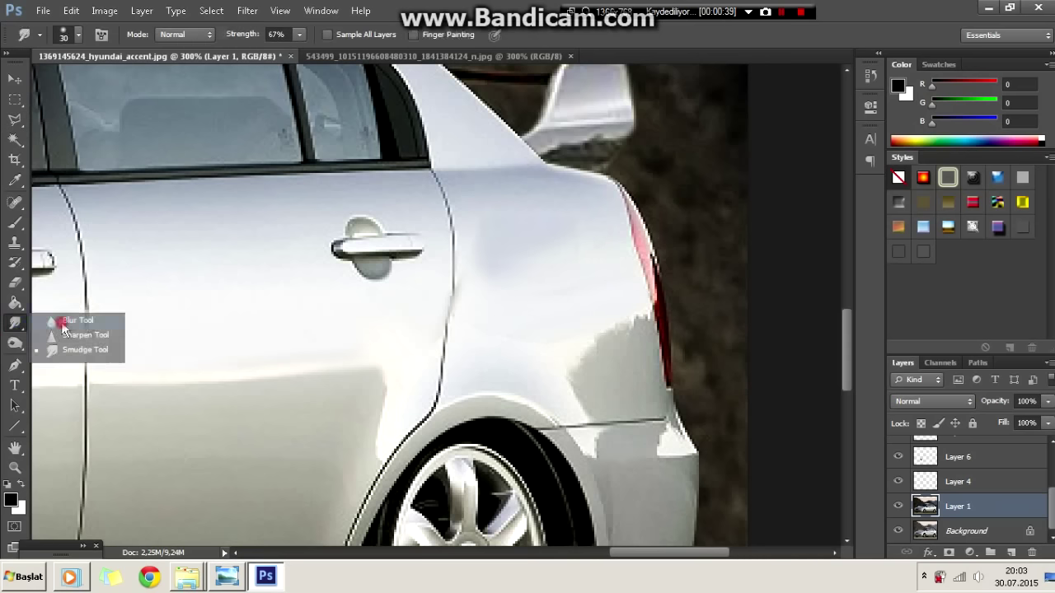
pyautogui.click(66, 320)
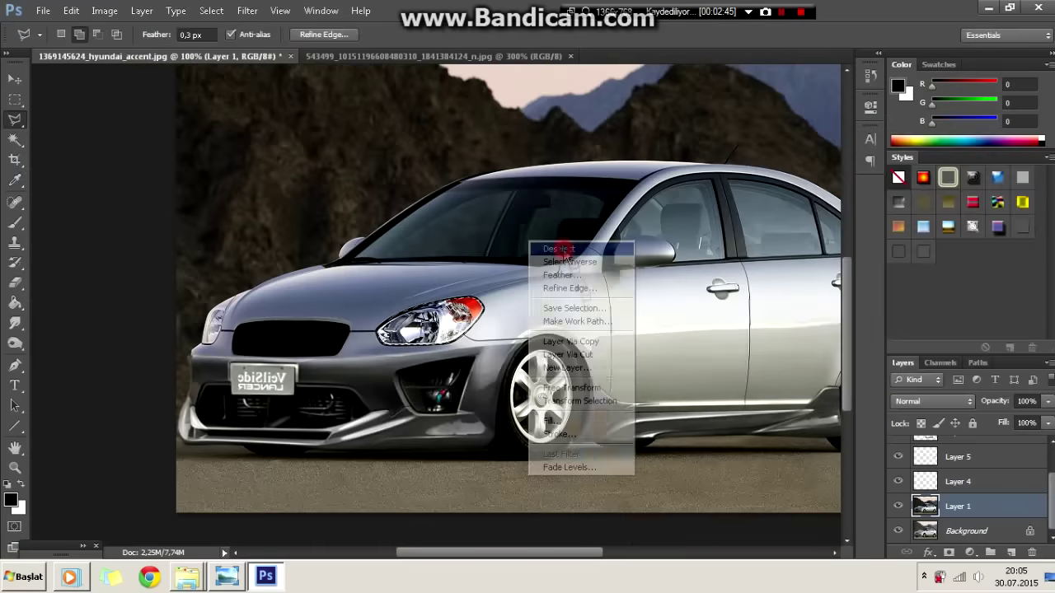
# - Clear the selection around the headlight
pyautogui.click(565, 249)
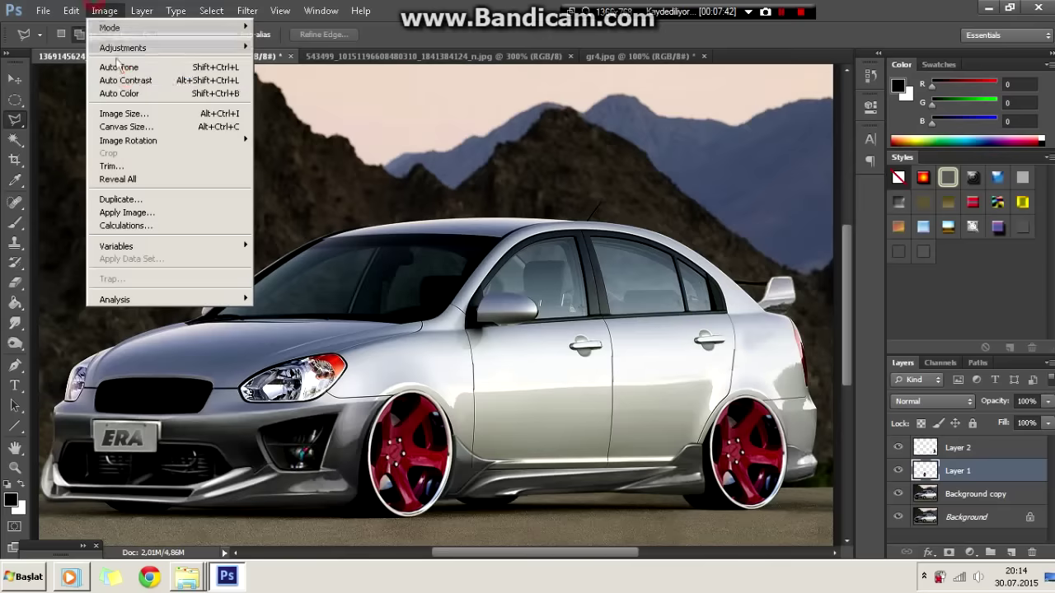
# - Colorize the car layer blue with Hue 205, Saturation 65, slightly lightened
pyautogui.click(301, 326)
pyautogui.click(103, 10)
pyautogui.click(295, 120)
pyautogui.click(963, 274)
pyautogui.doubleClick(857, 201)
pyautogui.write('65')
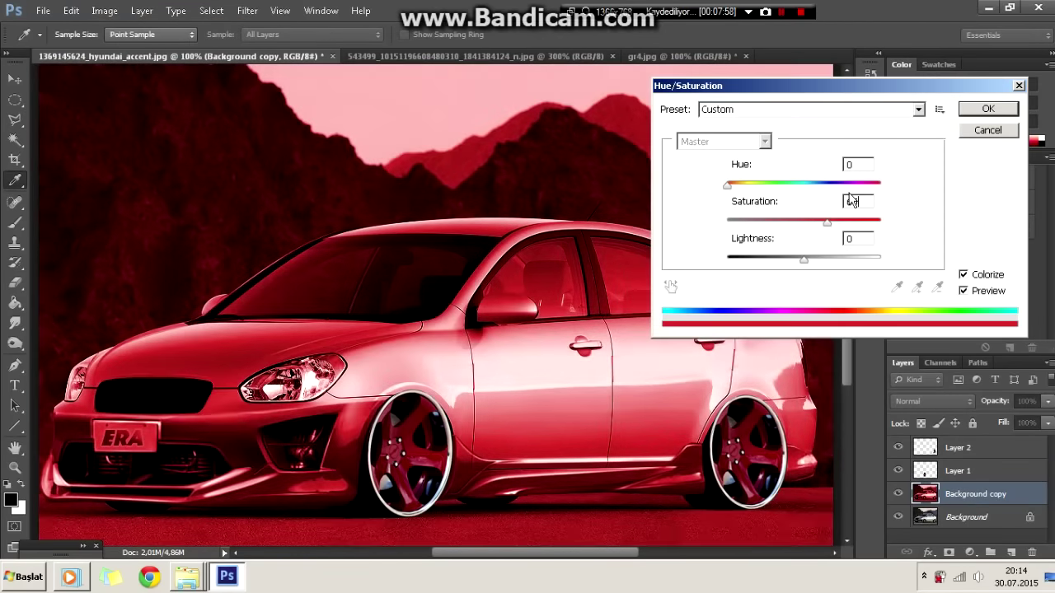
pyautogui.write('45')
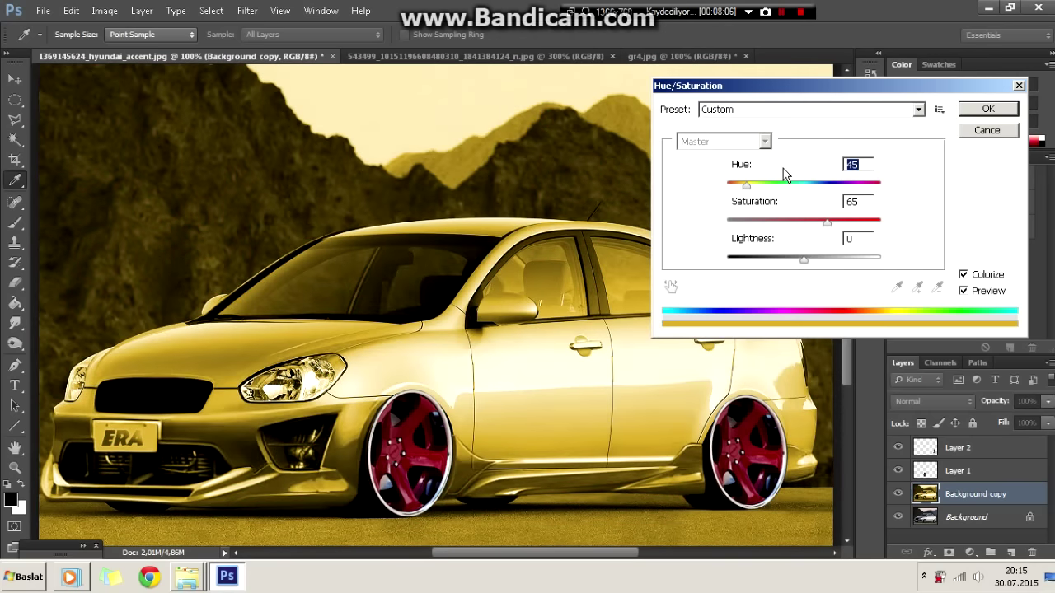
pyautogui.write('80')
pyautogui.press('BackSpace')
pyautogui.press('BackSpace')
pyautogui.write('21')
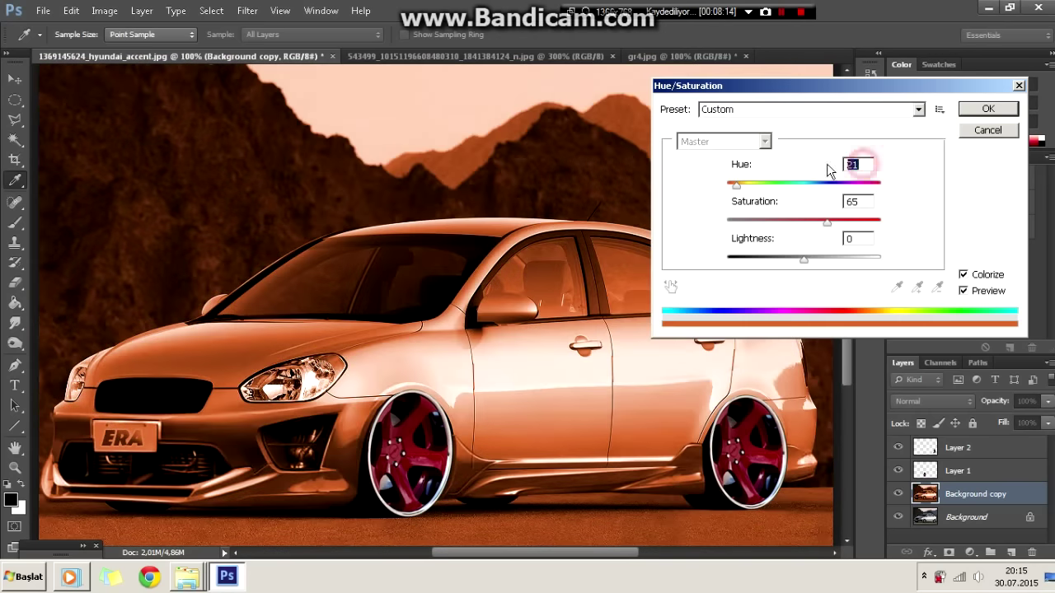
pyautogui.moveTo(804, 258); pyautogui.dragTo(806, 260)
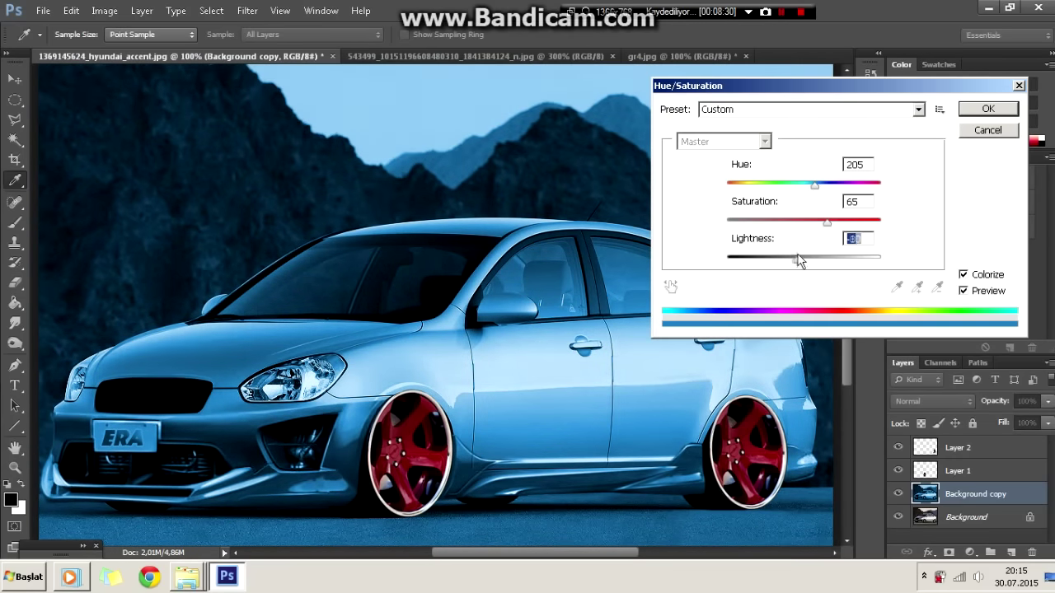
pyautogui.press('Return')
pyautogui.rightClick(524, 232)
pyautogui.scroll(1, 434, 482)
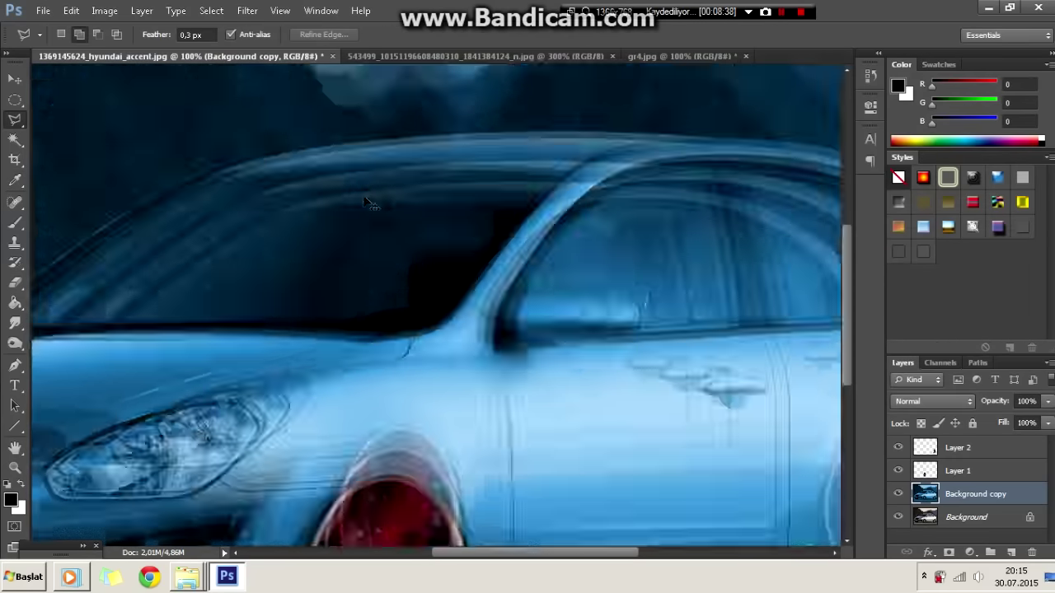
# - On Layer 2, dismiss Brightness/Contrast and open Hue/Saturation with Colorize ticked
pyautogui.click(957, 448)
pyautogui.click(104, 10)
pyautogui.click(437, 47)
pyautogui.click(958, 132)
pyautogui.click(104, 10)
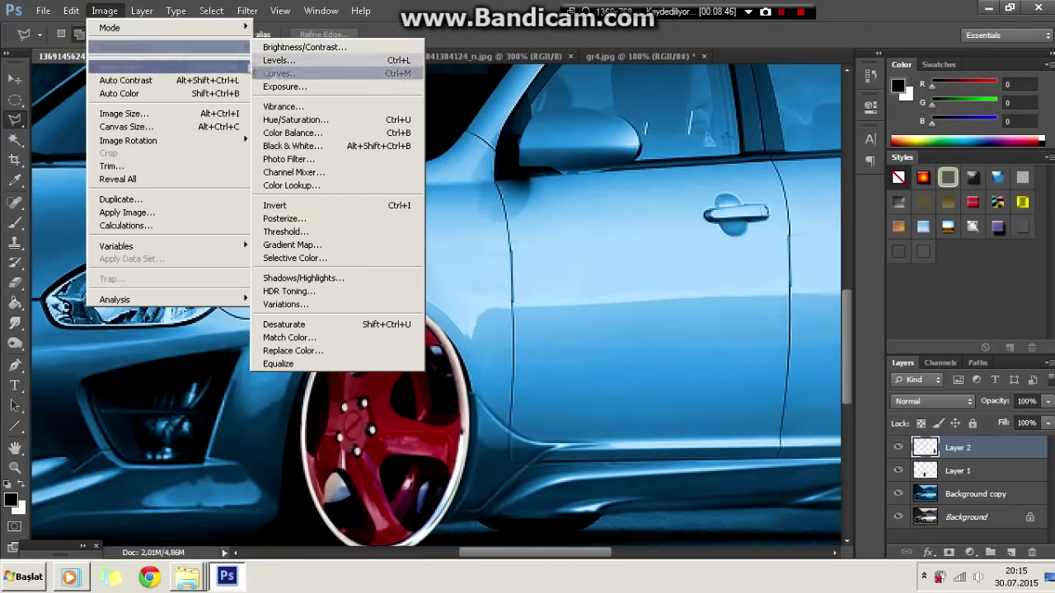
pyautogui.click(285, 120)
pyautogui.click(962, 275)
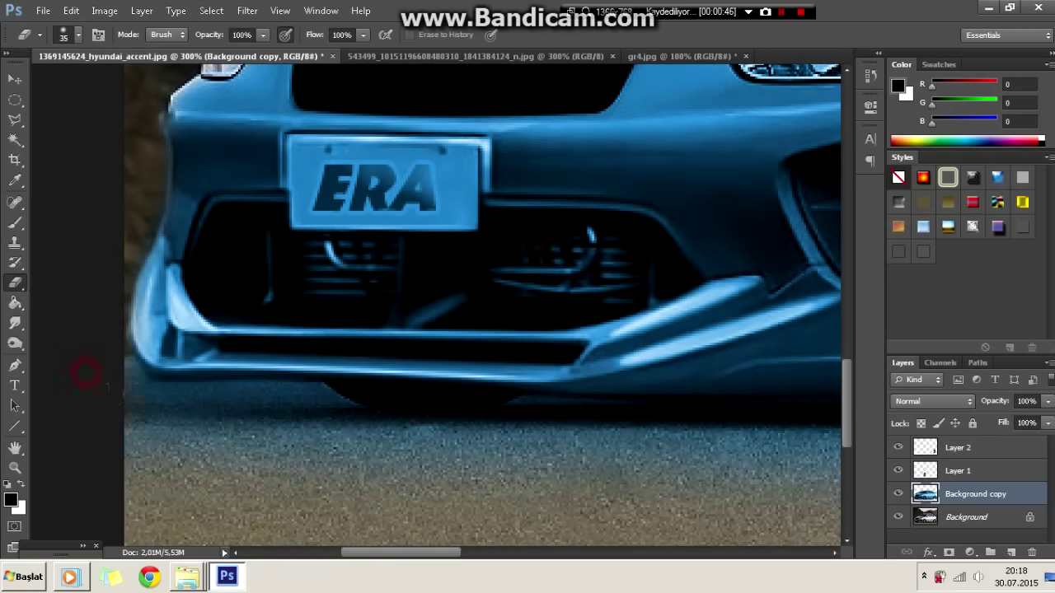
# - Erase the blue tint from the road and the ERA licence plate on Background copy
pyautogui.moveTo(132, 428); pyautogui.dragTo(568, 425)
pyautogui.moveTo(439, 558); pyautogui.dragTo(493, 558)
pyautogui.moveTo(272, 428); pyautogui.dragTo(734, 428)
pyautogui.moveTo(492, 558); pyautogui.dragTo(568, 558)
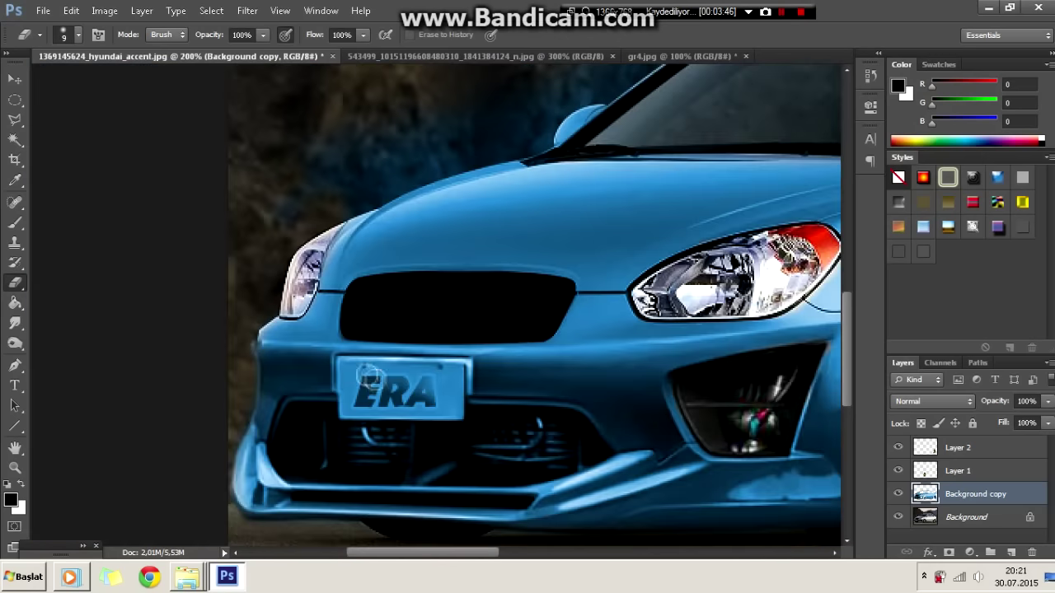
pyautogui.moveTo(365, 365)
pyautogui.mouseDown()
pyautogui.moveTo(396, 413)
pyautogui.moveTo(459, 397)
pyautogui.moveTo(379, 371)
pyautogui.moveTo(452, 417)
pyautogui.mouseUp()
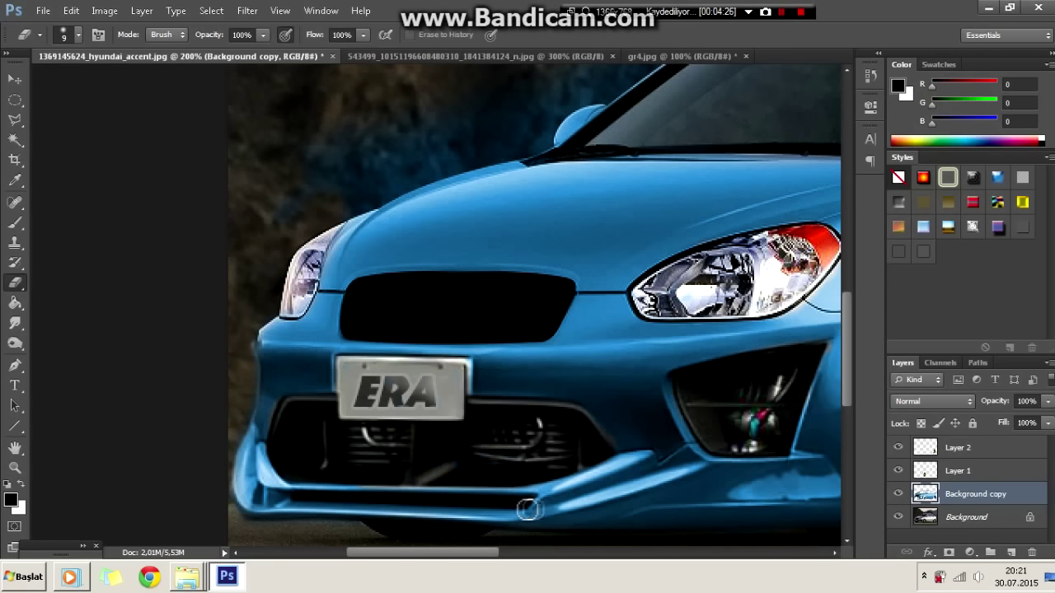
# - Resize the eraser brush to 42 px and zoom out to the whole image
pyautogui.hotkey('ctrl', '-')
pyautogui.hotkey('ctrl', '-')
pyautogui.hotkey('ctrl', '+')
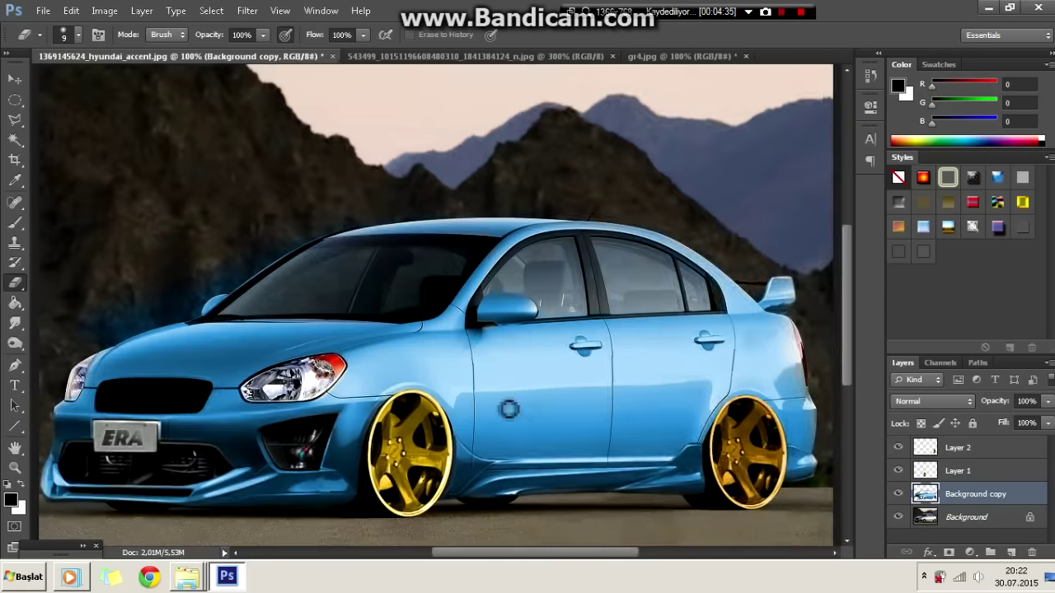
pyautogui.hotkey('ctrl', '+')
pyautogui.click(63, 35)
pyautogui.press('Return')
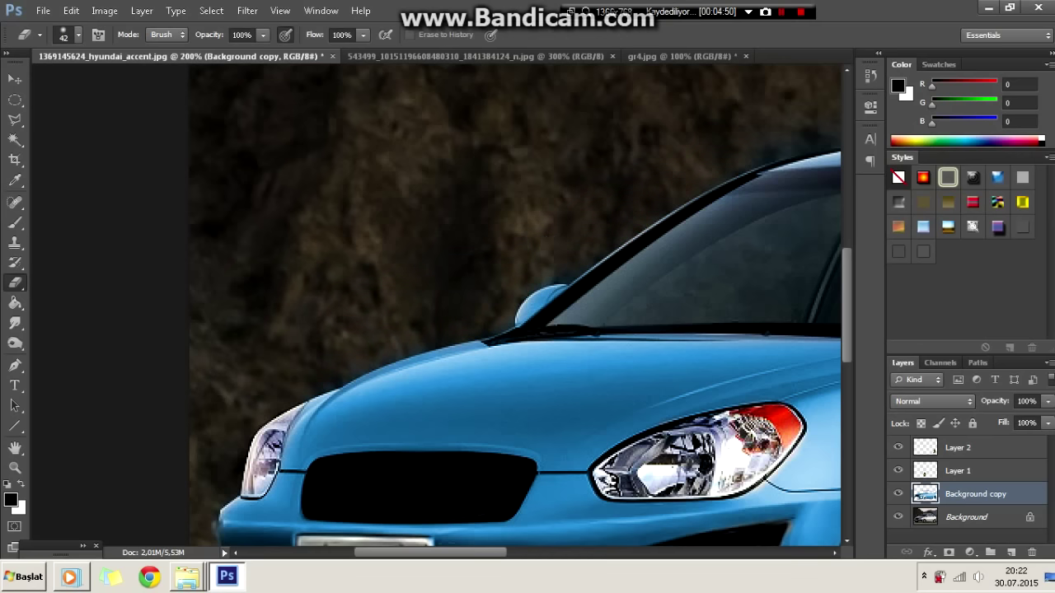
pyautogui.hscroll(5, 384, 169)
pyautogui.hotkey('ctrl', '-')
pyautogui.hotkey('ctrl', '-')
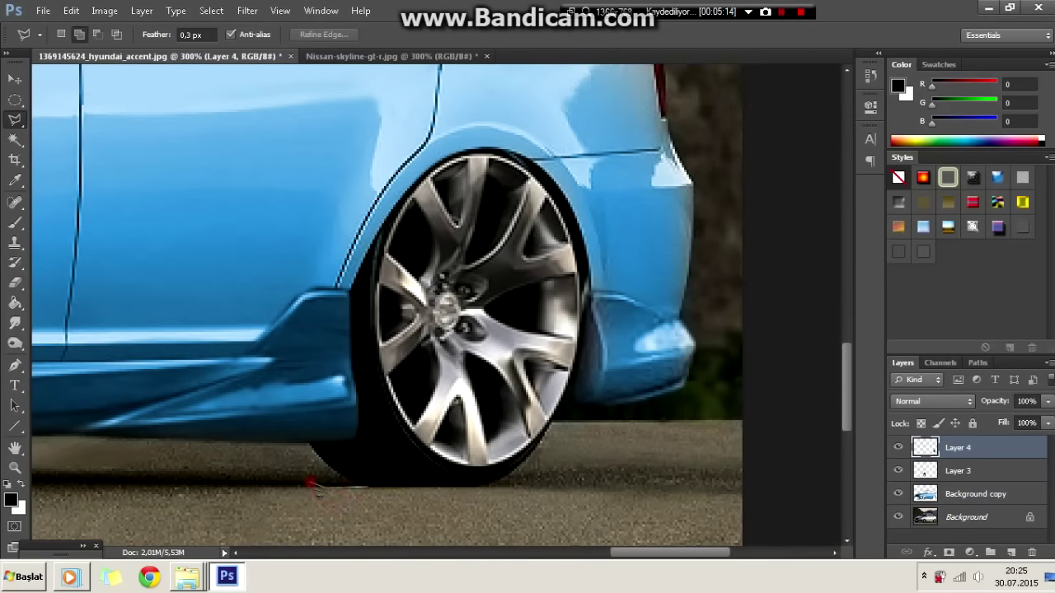
# - Close the selection under the rear tyre and bring the front bumper into view
pyautogui.click(276, 446)
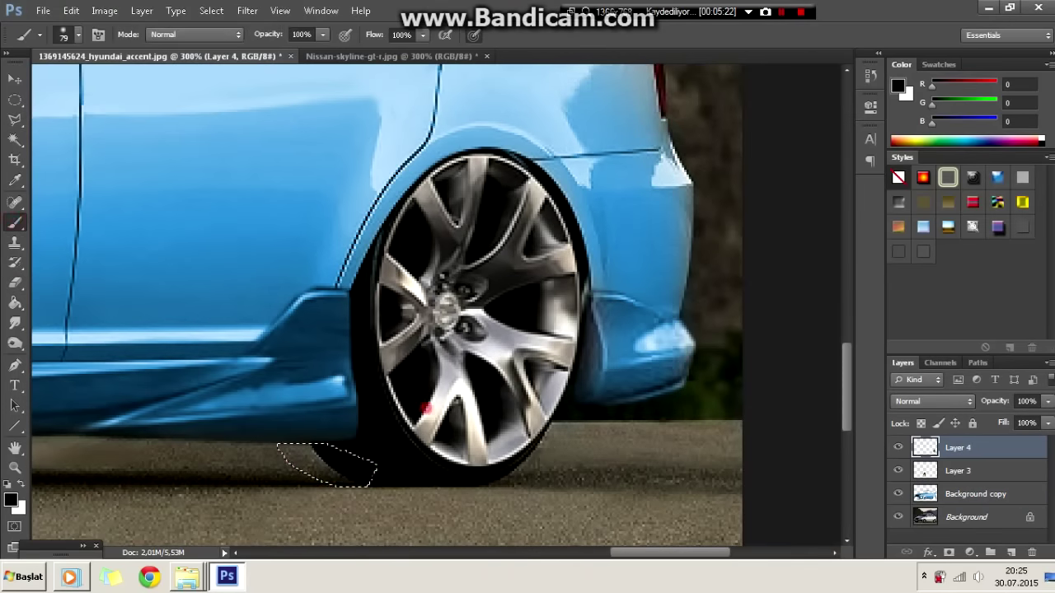
pyautogui.rightClick(223, 175)
pyautogui.press('Escape')
pyautogui.hotkey('ctrl', '-')
pyautogui.hotkey('ctrl', '-')
pyautogui.hotkey('ctrl', '-')
pyautogui.hotkey('ctrl', '+')
pyautogui.hotkey('ctrl', '+')
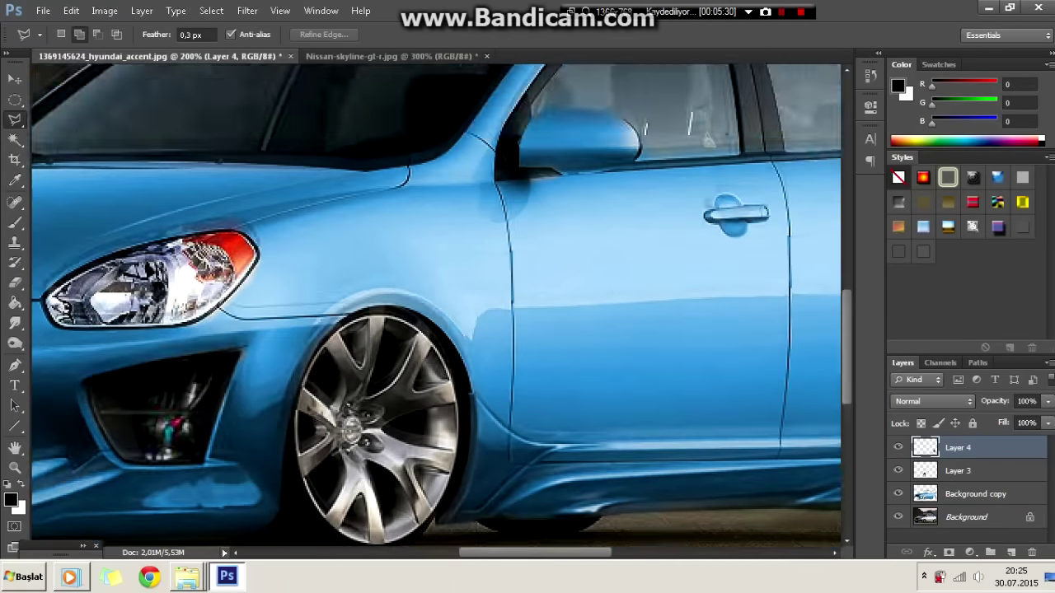
pyautogui.moveTo(329, 552); pyautogui.dragTo(405, 554)
# - Start a Pen path along the bumper bottom and under the front wheel
pyautogui.press('p')
pyautogui.click(275, 461)
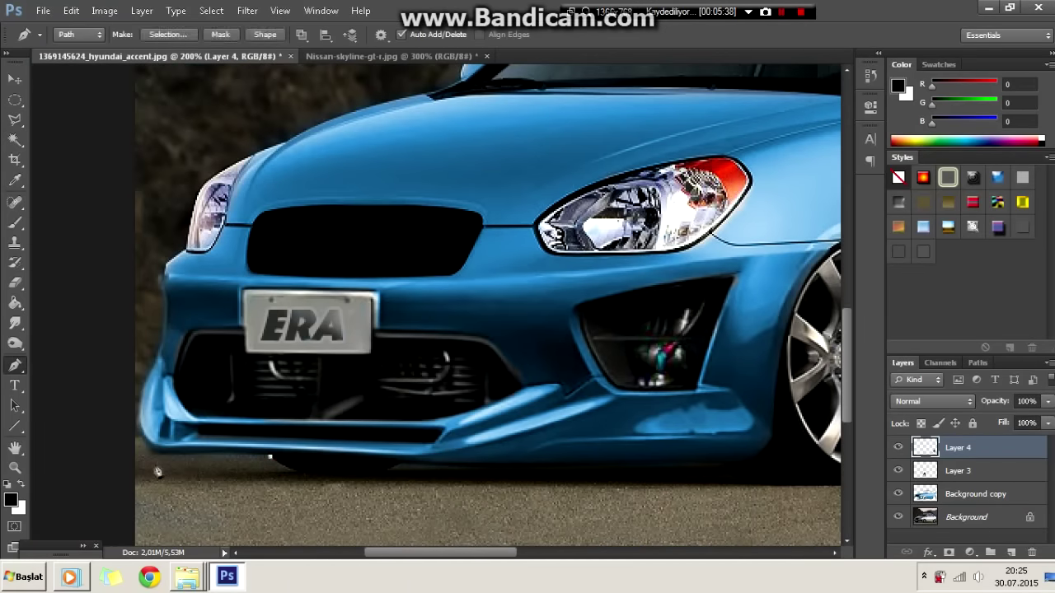
pyautogui.click(120, 466)
pyautogui.hscroll(3, 117, 431)
pyautogui.click(666, 453)
pyautogui.hotkey('ctrl', '-')
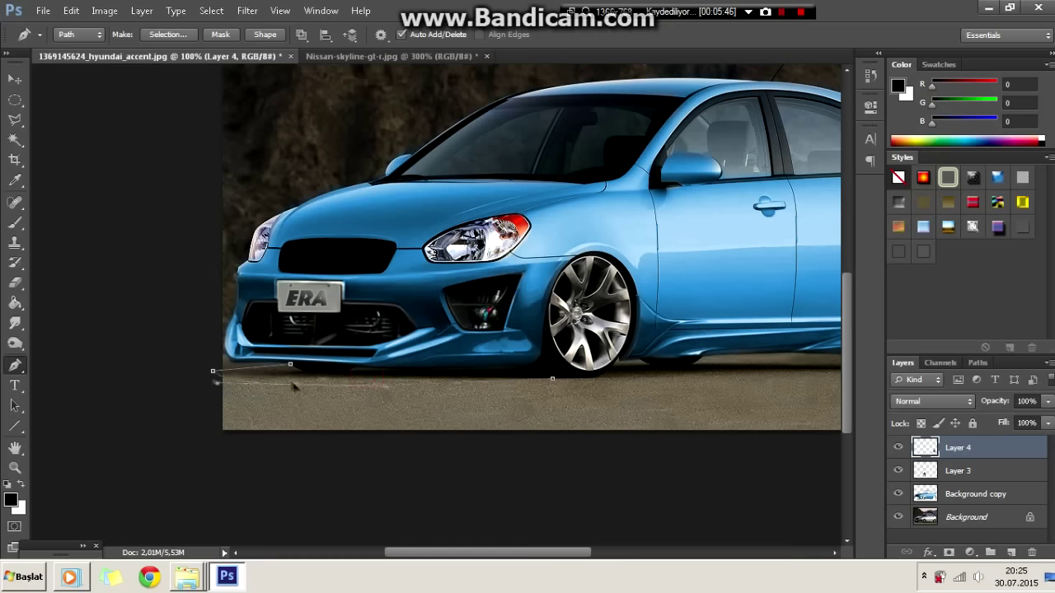
pyautogui.moveTo(506, 558); pyautogui.dragTo(641, 370)
pyautogui.hotkey('ctrl', '+')
pyautogui.moveTo(622, 557); pyautogui.dragTo(654, 557)
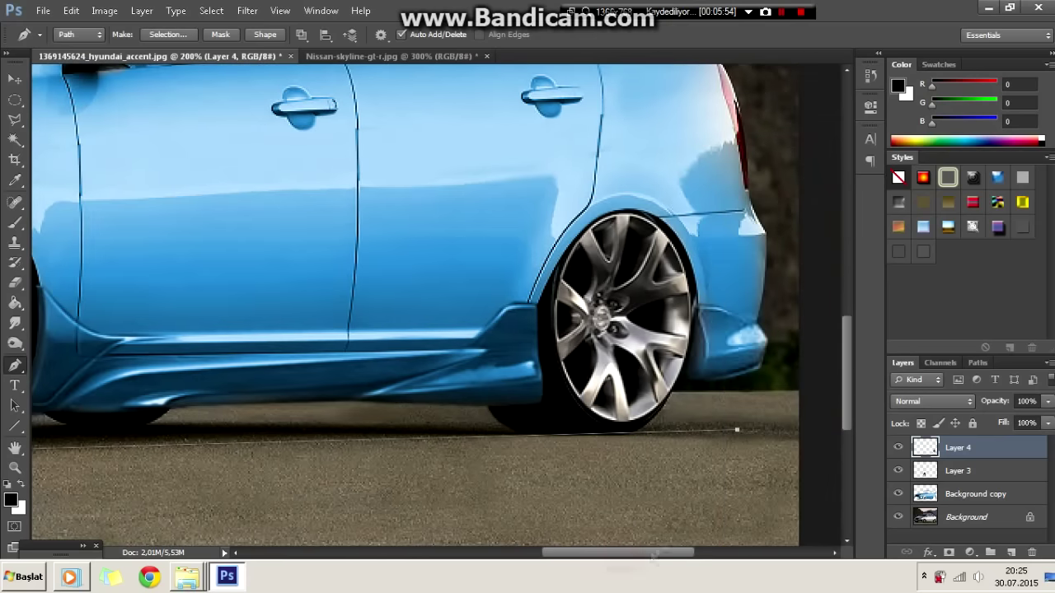
# - Continue the path along the sill and rear tyre, then finish it
pyautogui.click(478, 405)
pyautogui.click(169, 410)
pyautogui.click(318, 402)
pyautogui.hscroll(-5, 387, 423)
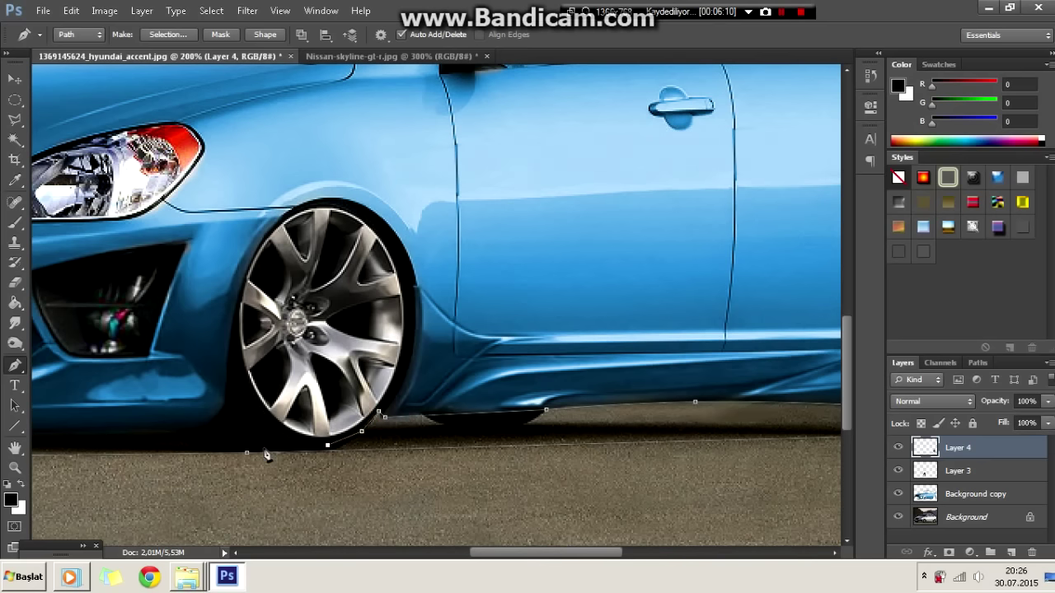
pyautogui.hscroll(-7, 176, 431)
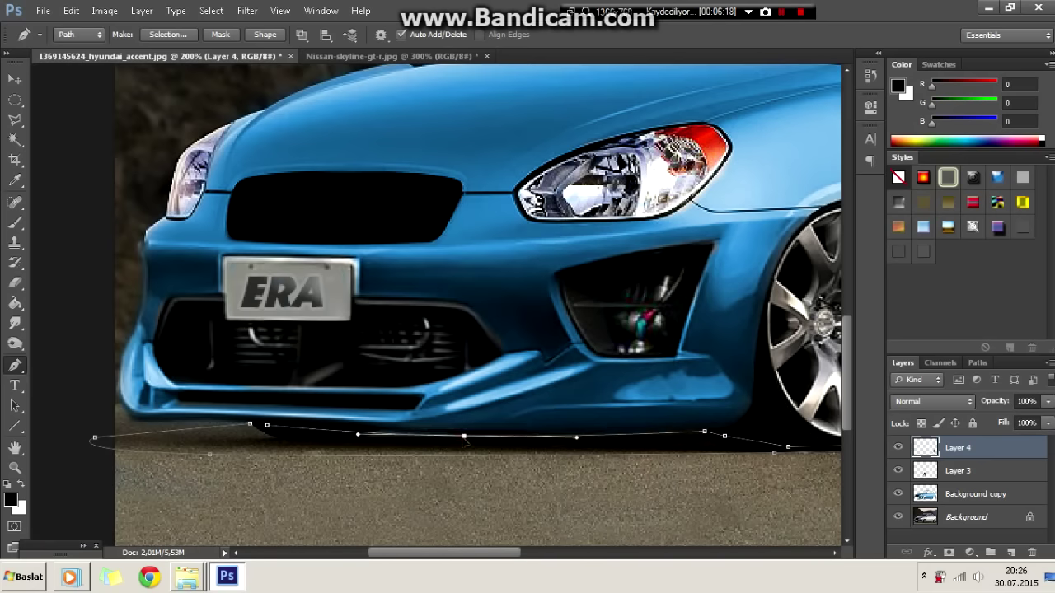
pyautogui.rightClick(316, 425)
pyautogui.click(362, 188)
# - Turn the path into a selection and add the rear tyre's bottom area with Polygonal Lasso
pyautogui.press('Return')
pyautogui.moveTo(496, 552); pyautogui.dragTo(574, 550)
pyautogui.press('l')
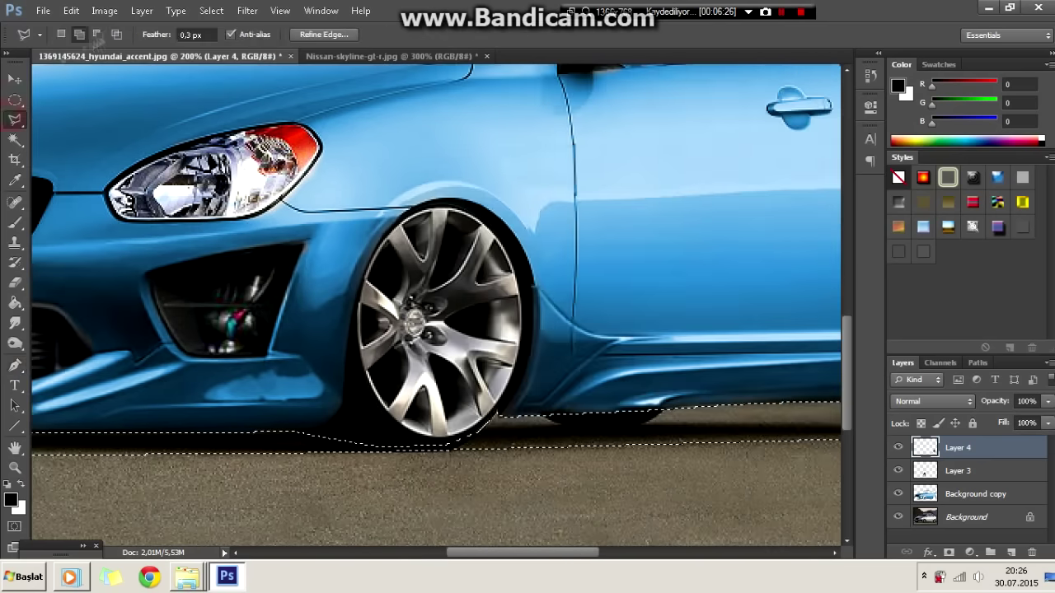
pyautogui.hotkey('ctrl', '+')
pyautogui.hotkey('ctrl', '+')
pyautogui.click(258, 378)
pyautogui.click(369, 442)
pyautogui.click(459, 435)
pyautogui.hscroll(5, 544, 370)
pyautogui.hscroll(10, 544, 371)
pyautogui.click(431, 385)
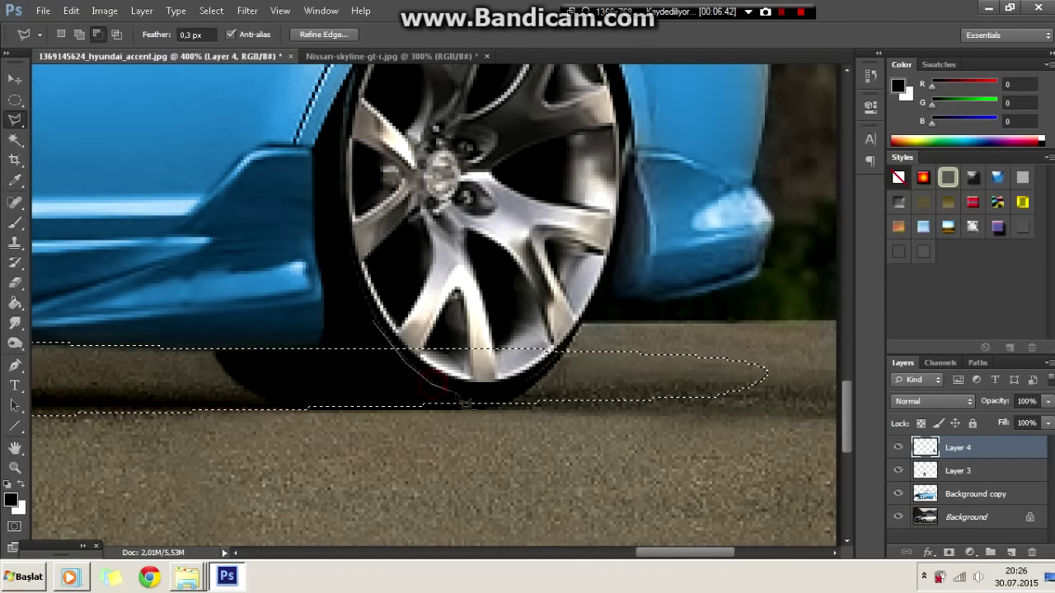
pyautogui.doubleClick(537, 396)
# - Fill the shadow selection with black on Layer 4 and deselect
pyautogui.hotkey('ctrl', '0')
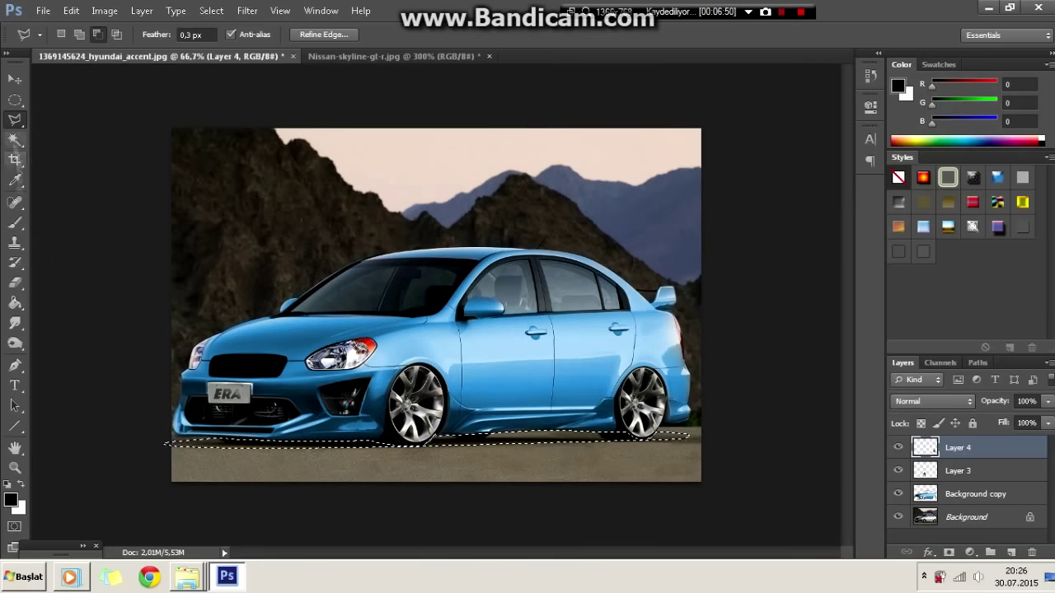
pyautogui.press('b')
pyautogui.click(78, 35)
pyautogui.click(608, 431)
pyautogui.press('l')
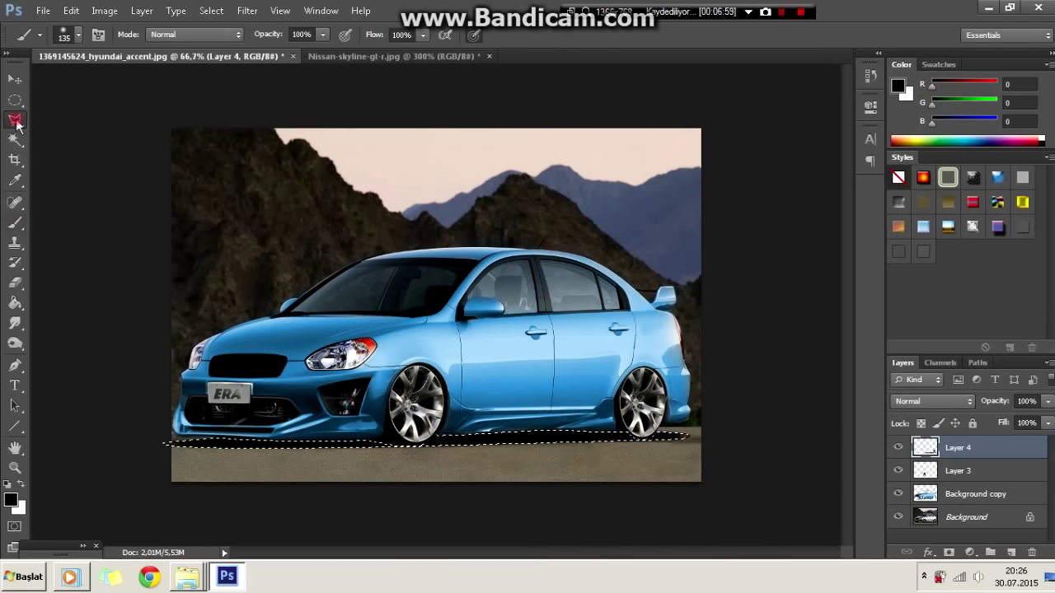
pyautogui.hotkey('ctrl', 'd')
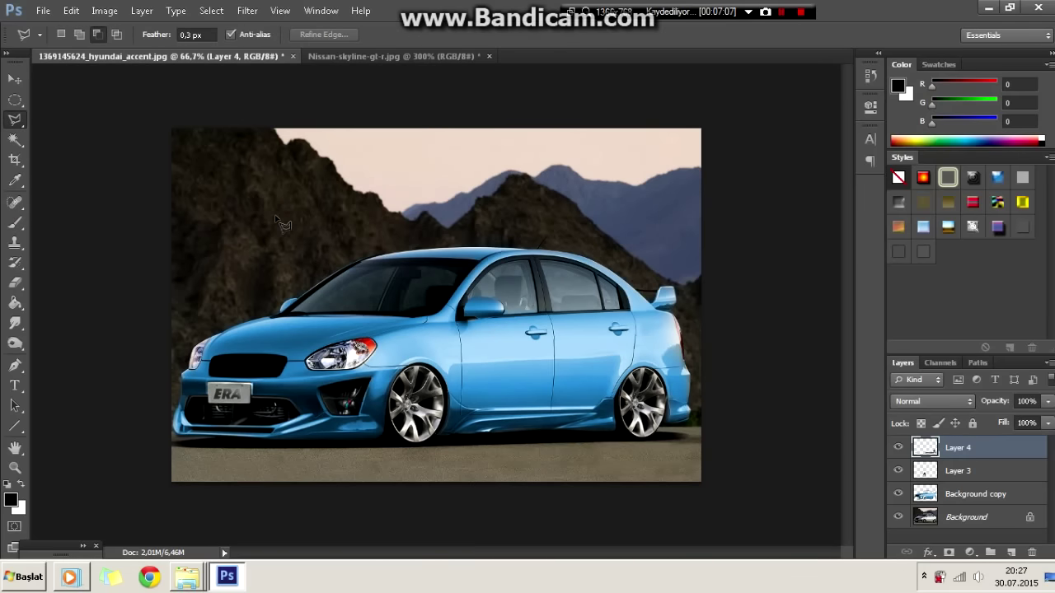